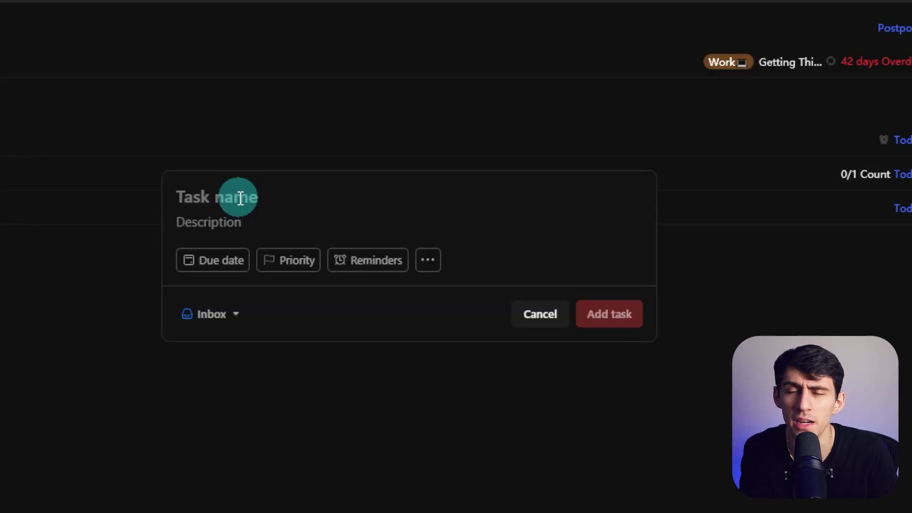
type("at 5pm")
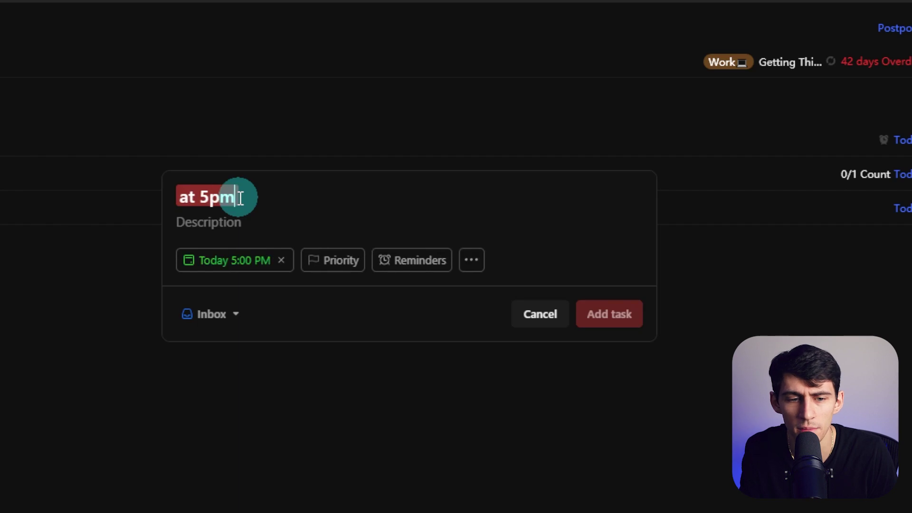
type(" take out the trash @Housekeeping ")
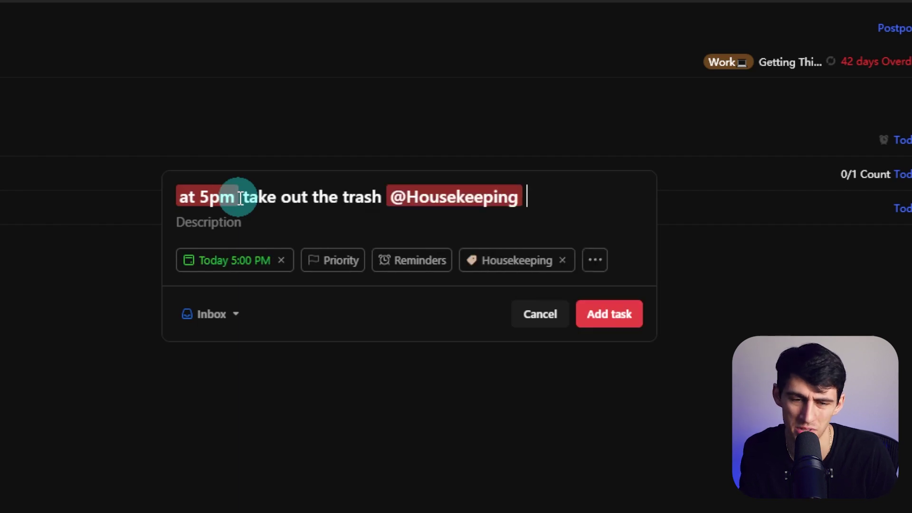
type("#grow")
key("Return")
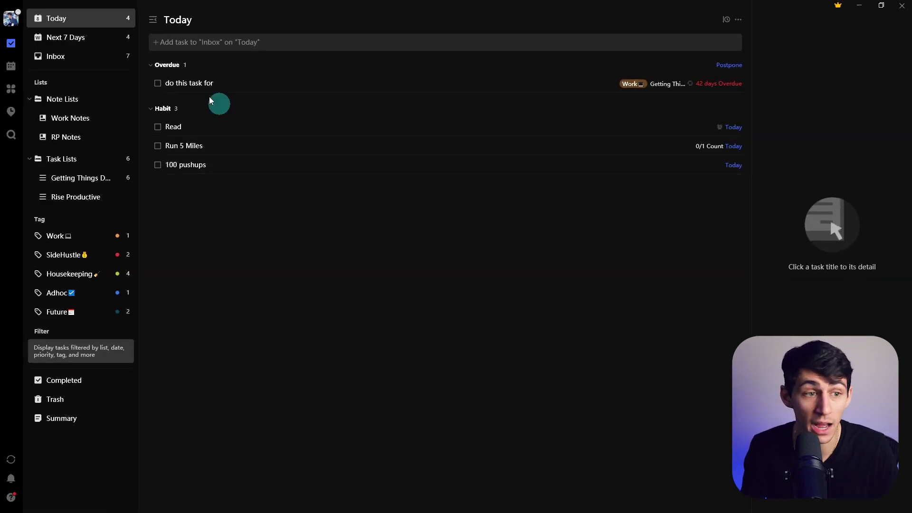
type("do")
Step: Date the 'take out the trash' draft for today and attach the Work tag
key("ctrl+BackSpace")
type("today ")
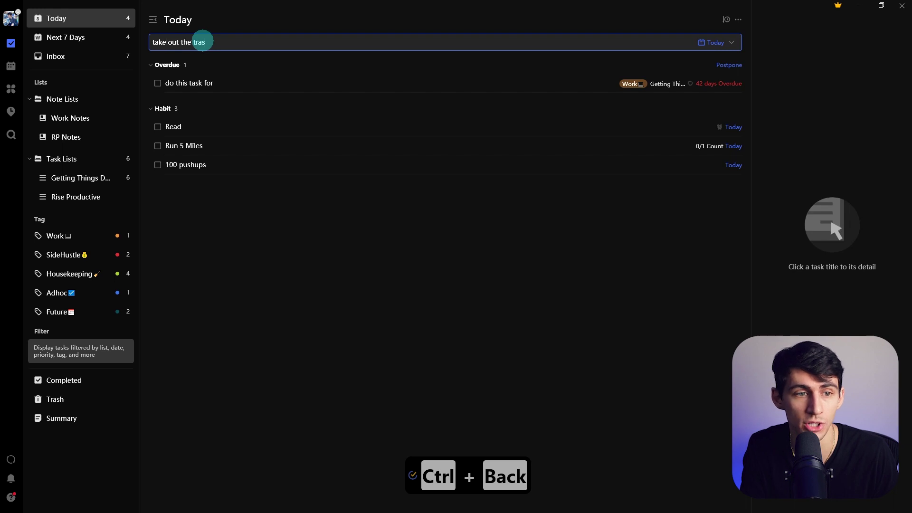
type("#")
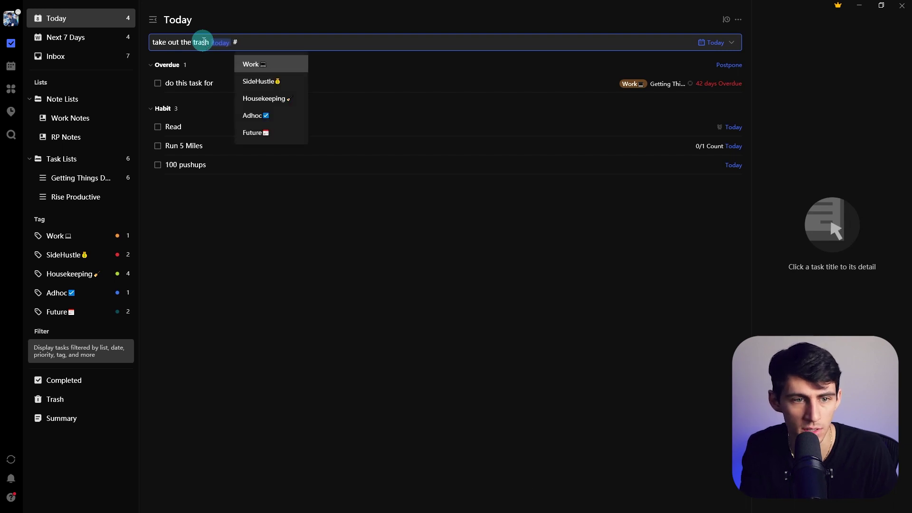
key("Return")
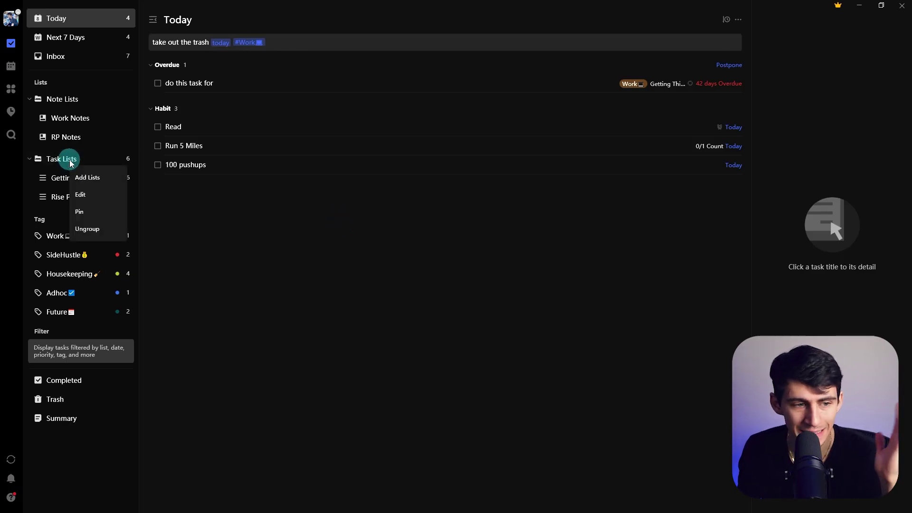
Step: Look over the Task Lists folder settings and the Getting Things Done and Rise Productive lists
left_click(90, 195)
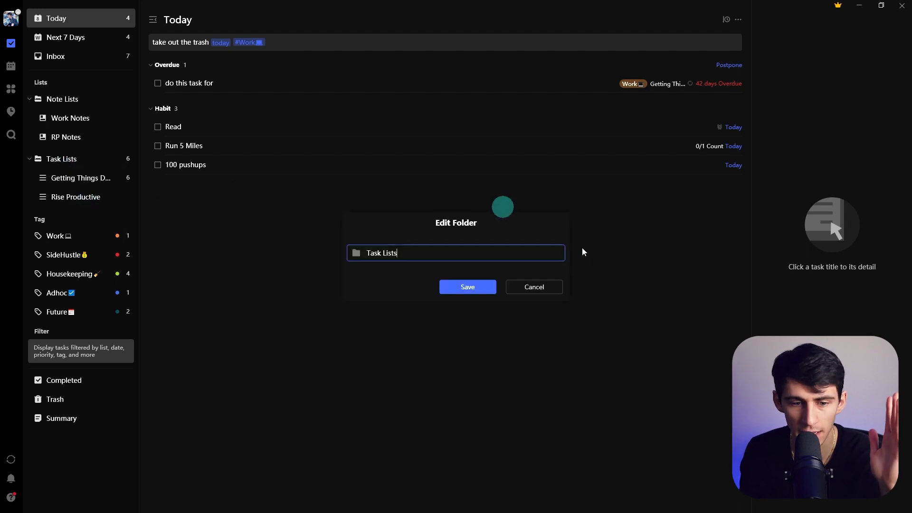
left_click(535, 287)
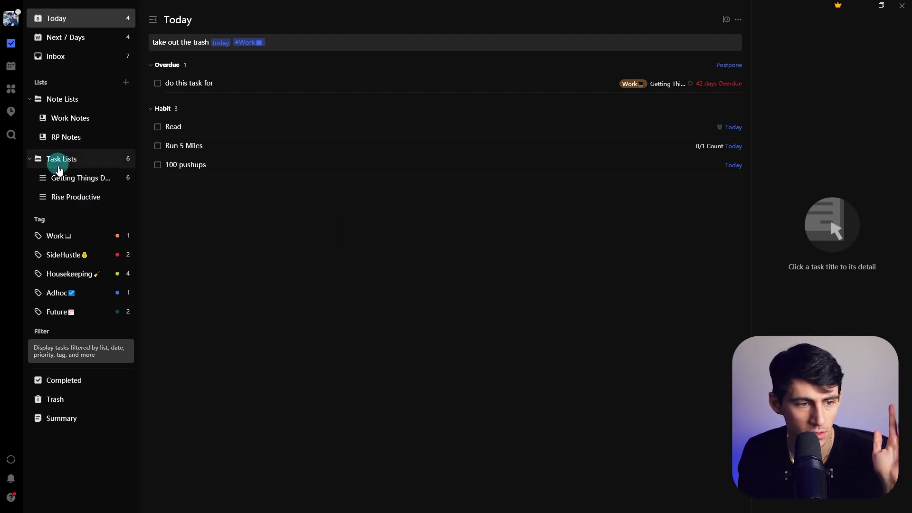
left_click(65, 178)
left_click(74, 190)
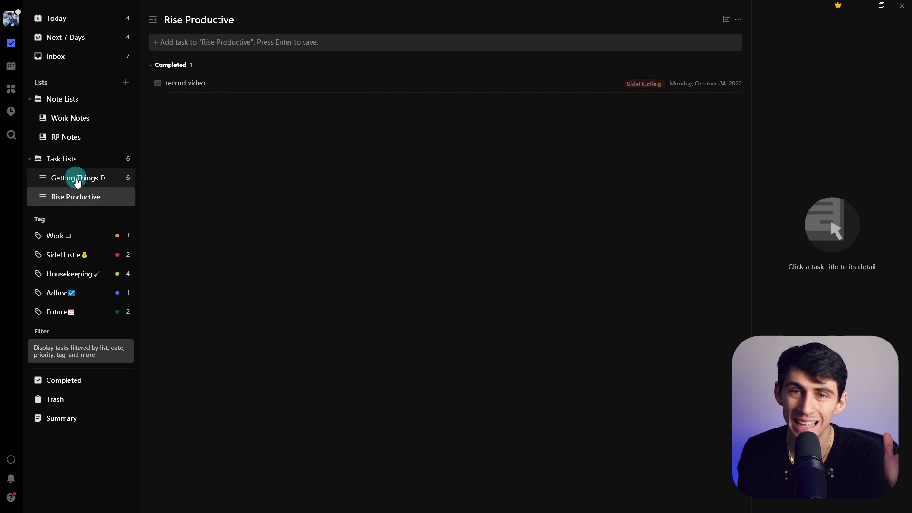
right_click(77, 189)
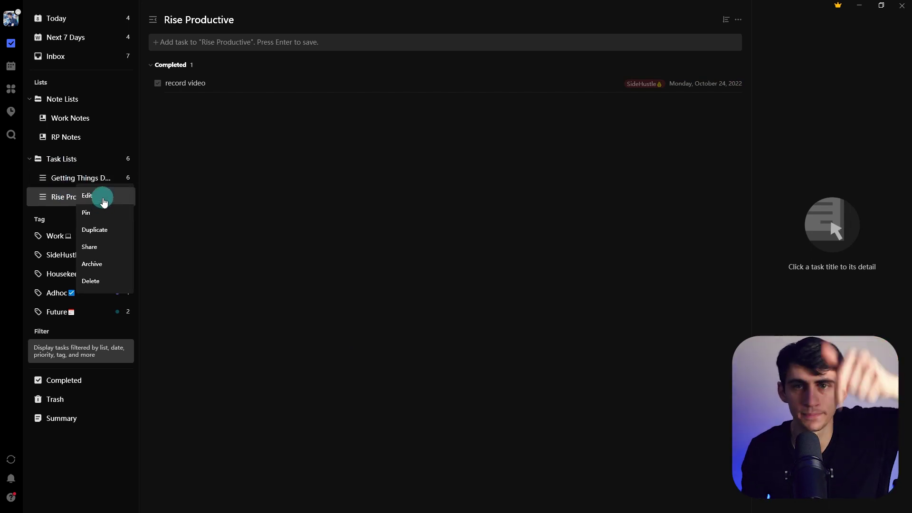
left_click(135, 198)
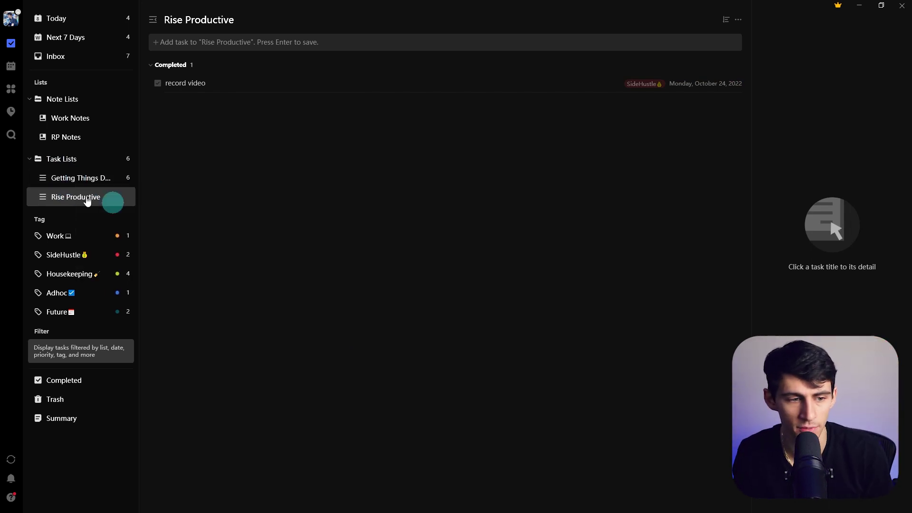
Step: Create New List, duplicate it, and group both copies into a folder named New Folder
left_click(226, 149)
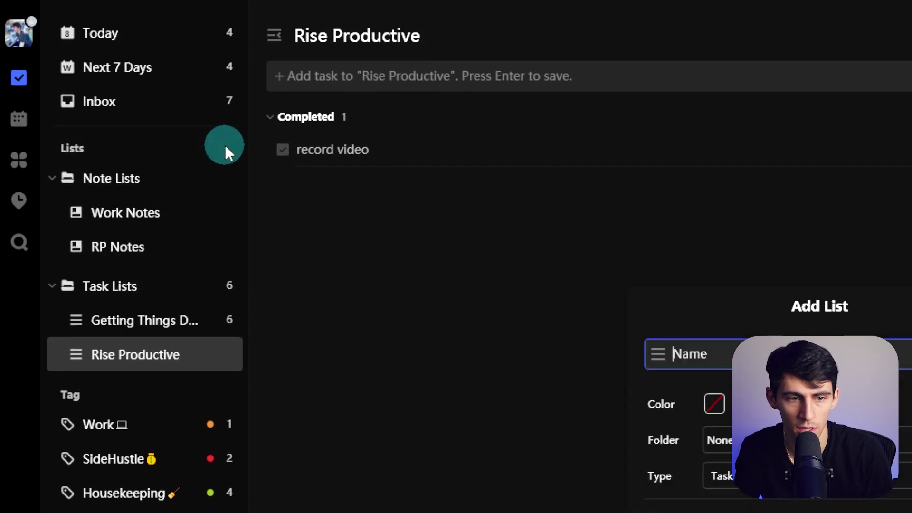
type("New List")
key("Return")
right_click(147, 182)
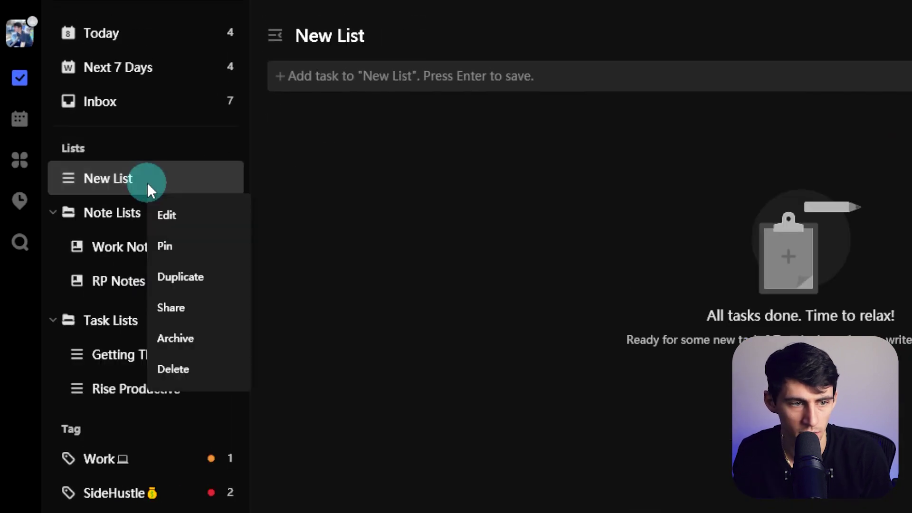
left_click(195, 284)
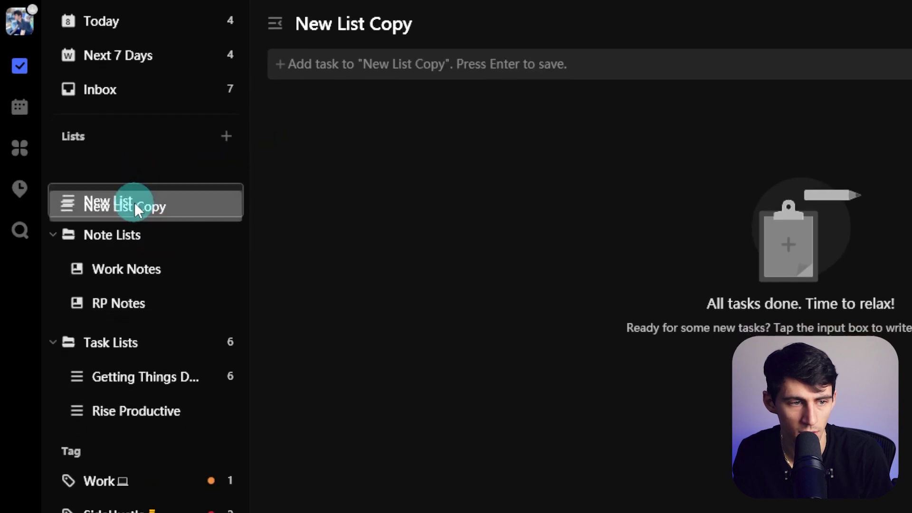
left_click_drag(139, 189, 133, 199)
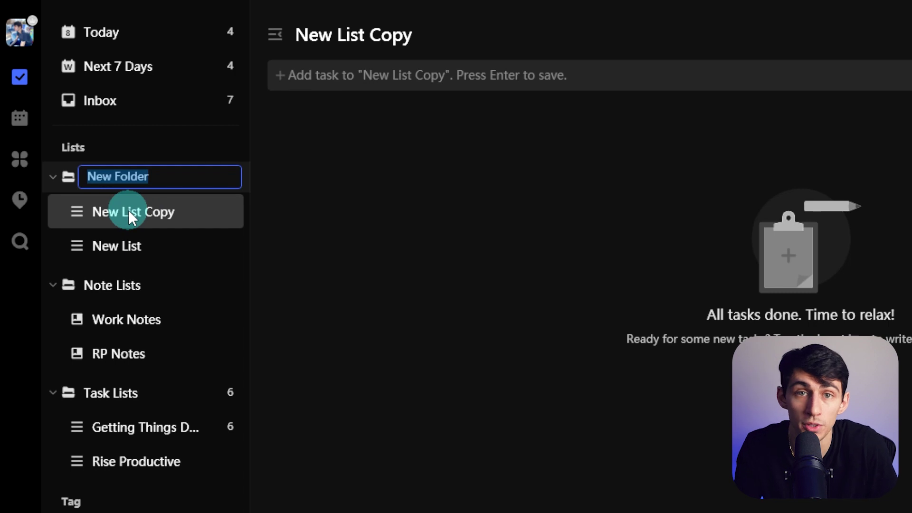
key("Return")
Step: Add a yellow list named 'example' with an emoji inside New Folder
right_click(121, 185)
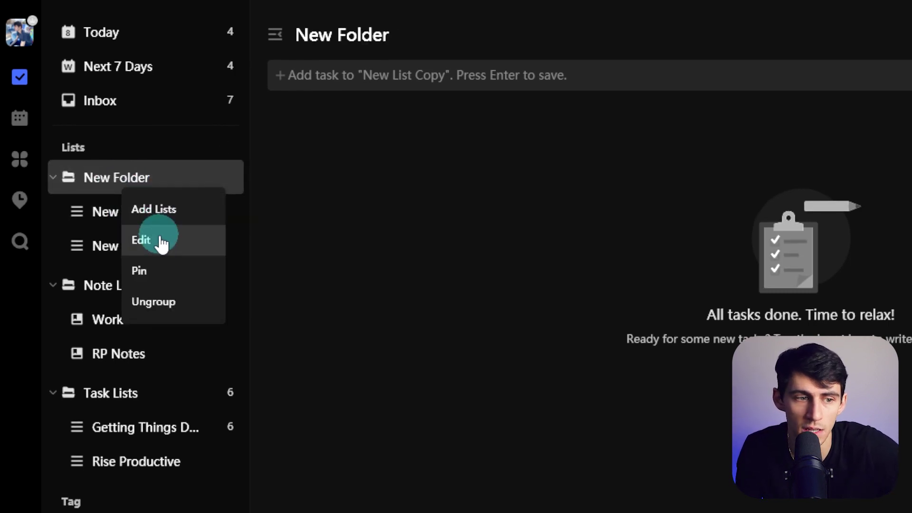
left_click(157, 210)
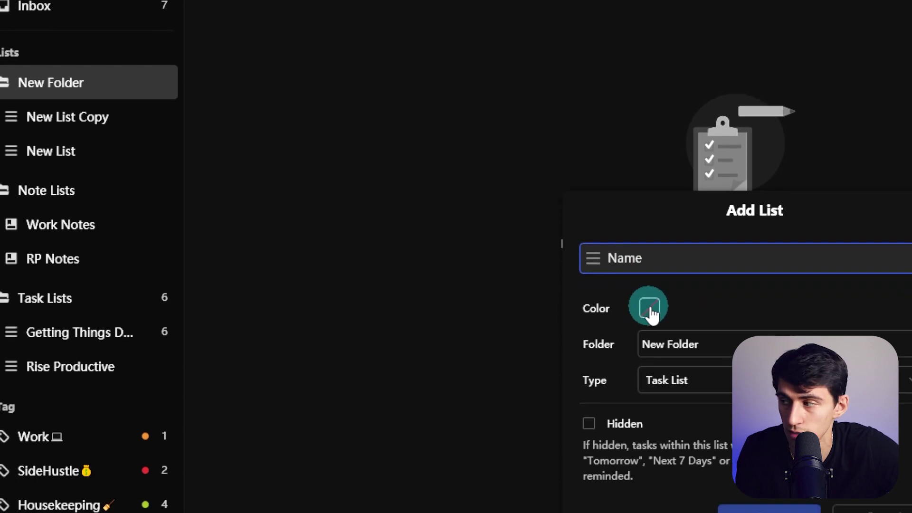
left_click(650, 309)
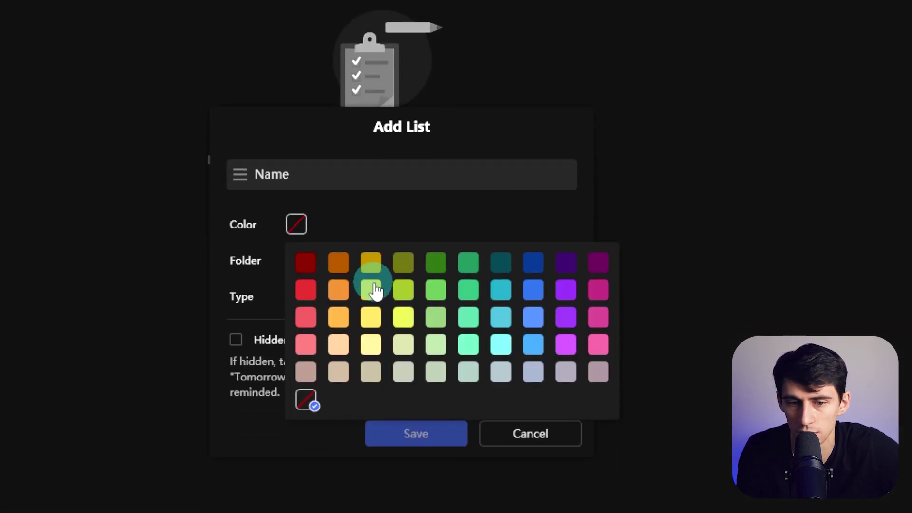
left_click(375, 291)
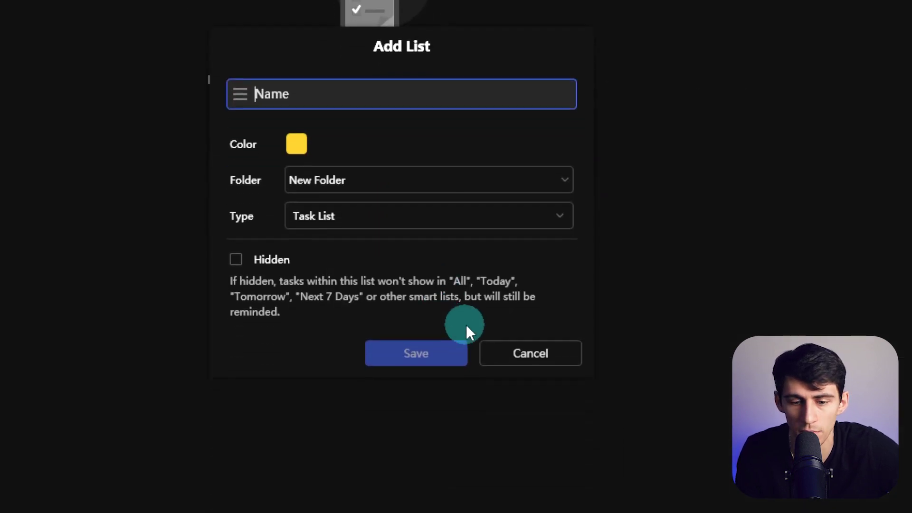
left_click(302, 197)
type("example")
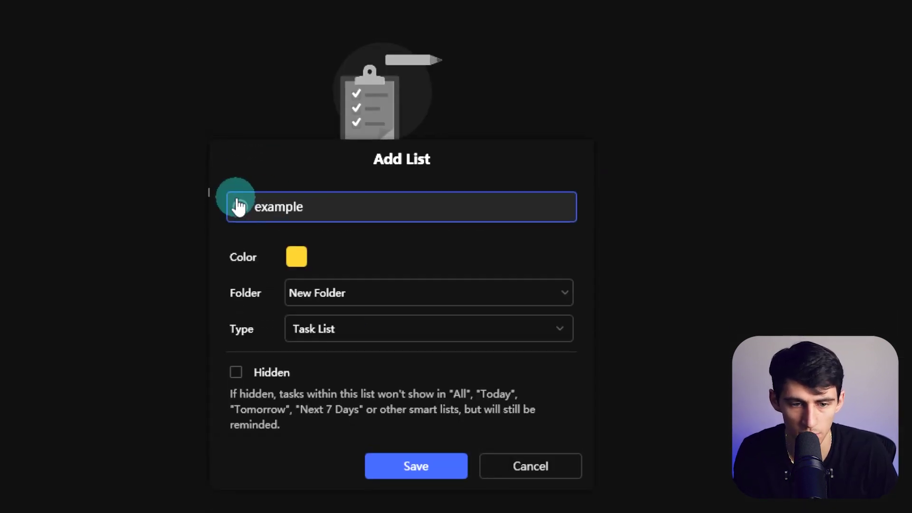
left_click(240, 207)
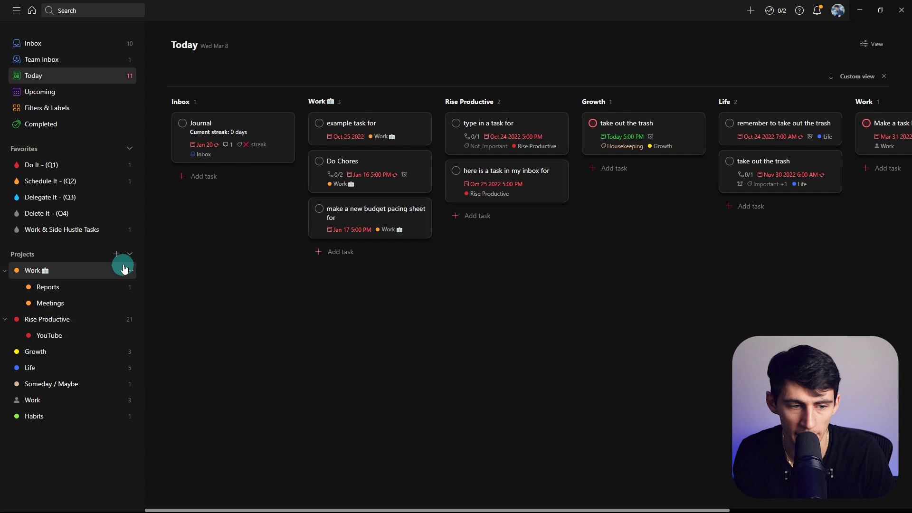
Step: Add a Daily Stand Up project and nest it under Meetings
left_click(116, 254)
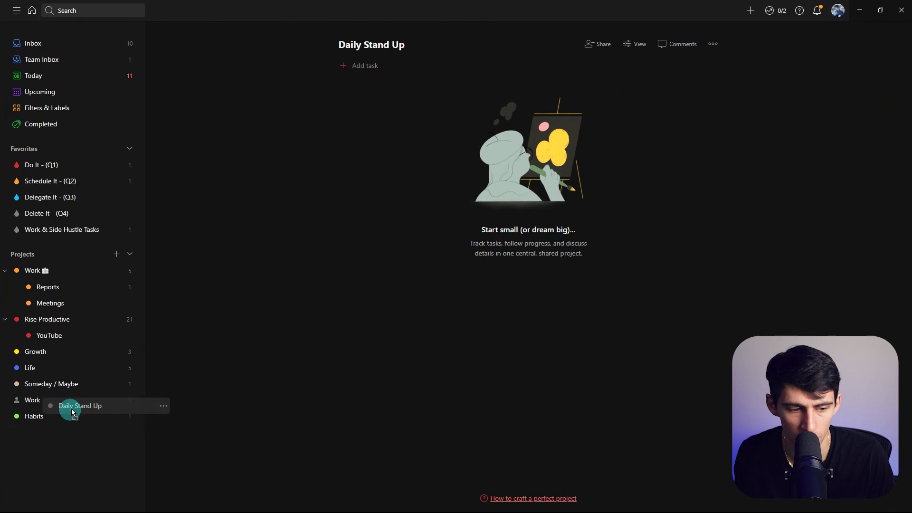
left_click_drag(72, 405, 74, 318)
left_click(16, 304)
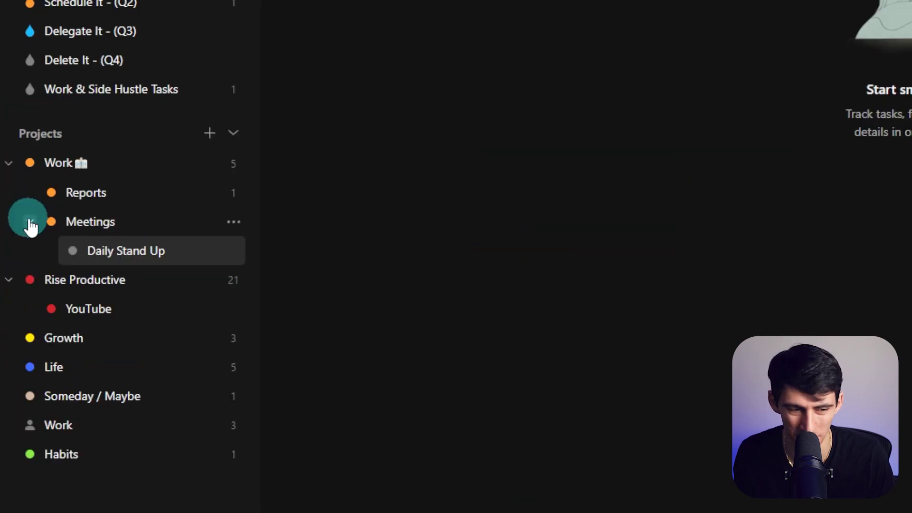
left_click(29, 223)
Step: Put a calendar emoji at the start of the Meetings project name and save
left_click(233, 222)
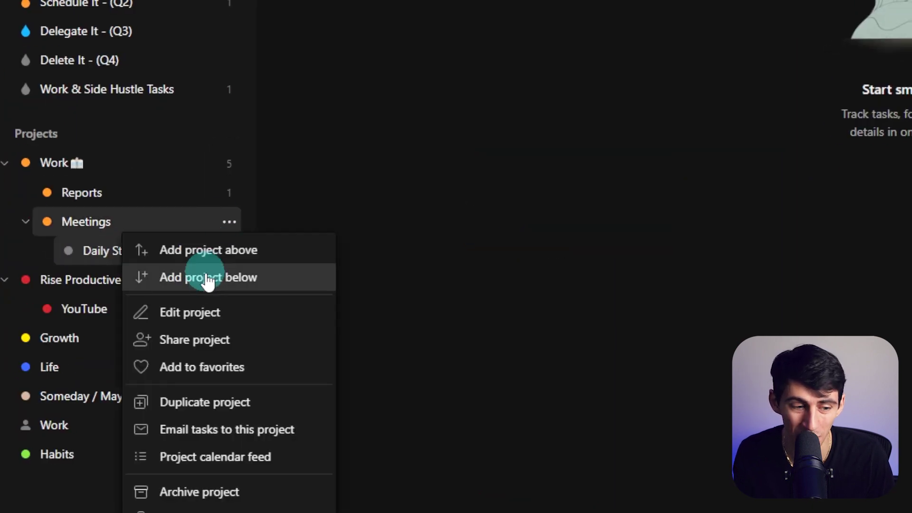
left_click(203, 313)
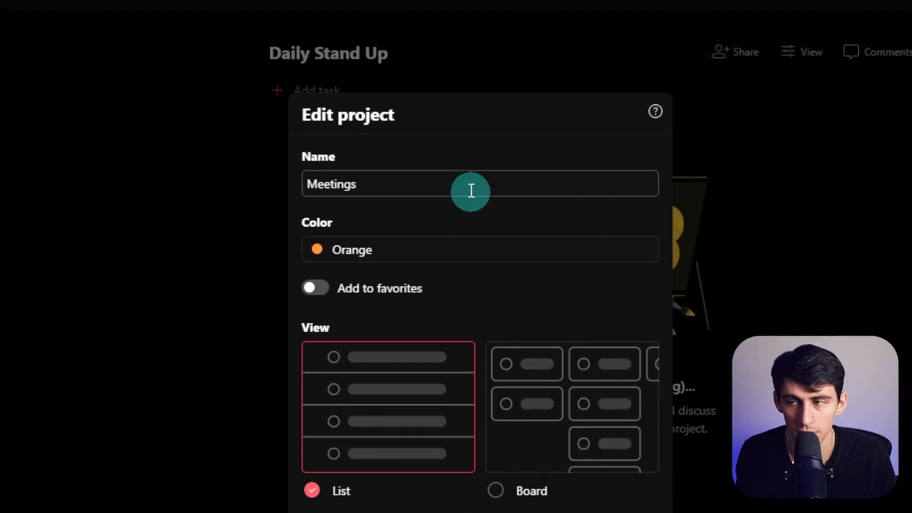
key("super+period")
type(" cal")
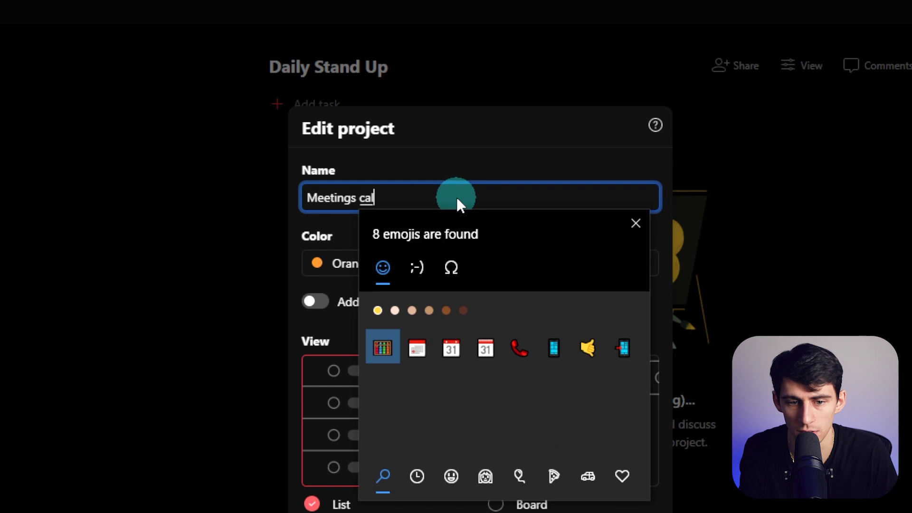
key("Return")
double_click(360, 197)
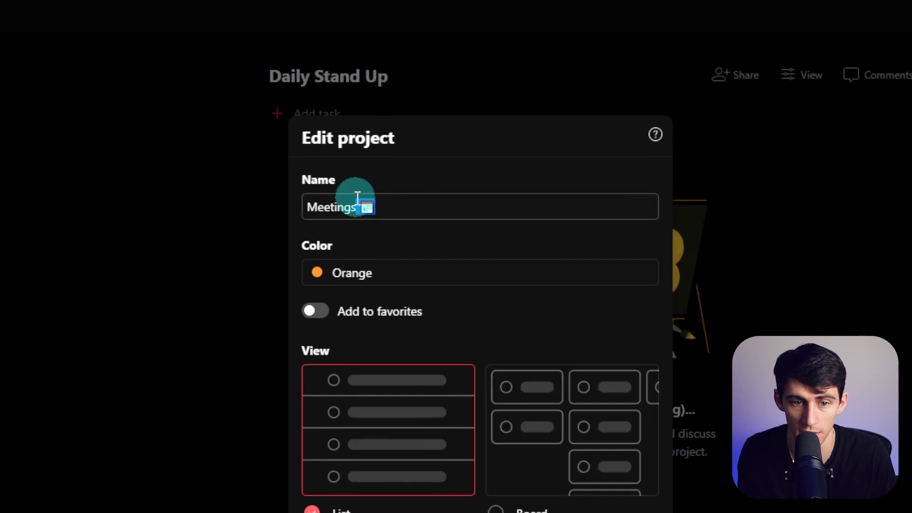
key("BackSpace")
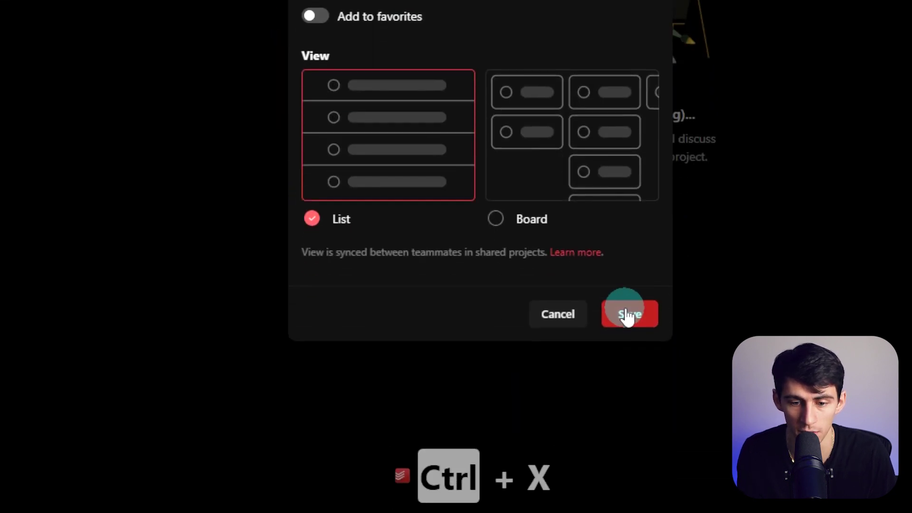
left_click(538, 343)
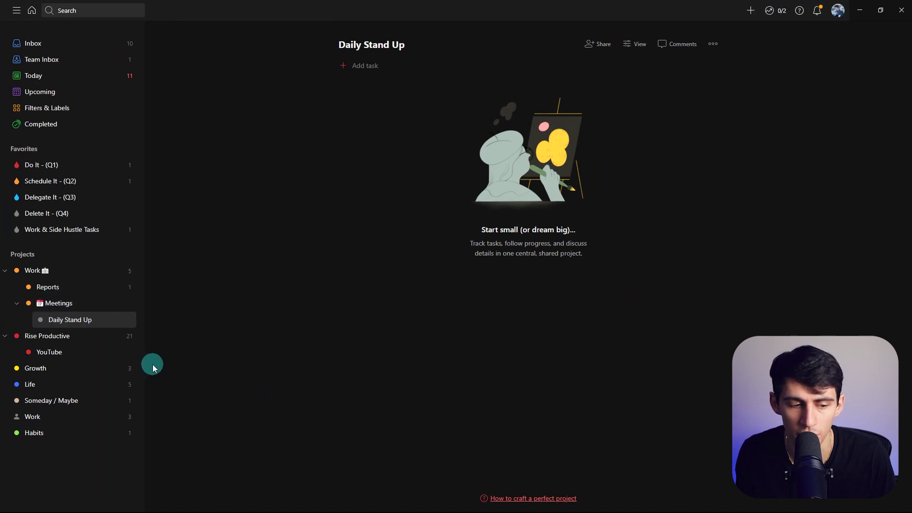
key("alt+Tab")
mouse_move(64, 155)
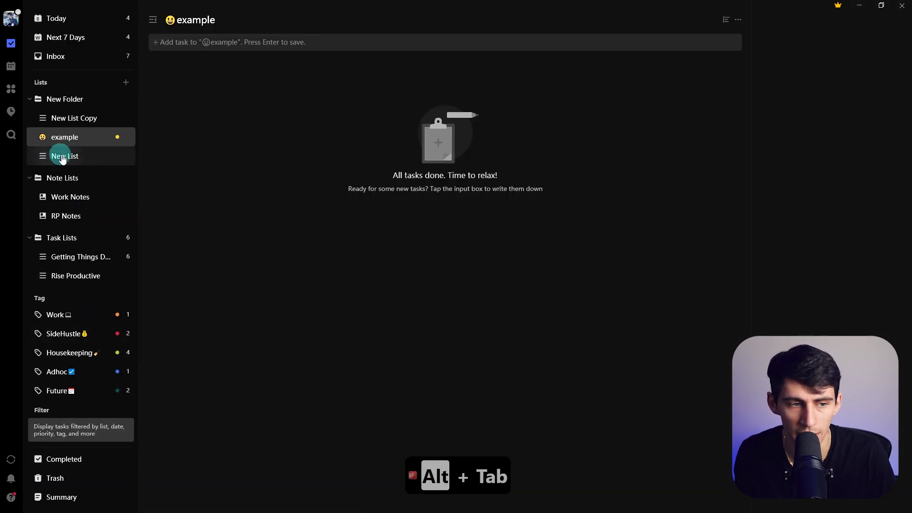
Step: Move New List below the example list inside New Folder
left_click_drag(110, 138, 89, 165)
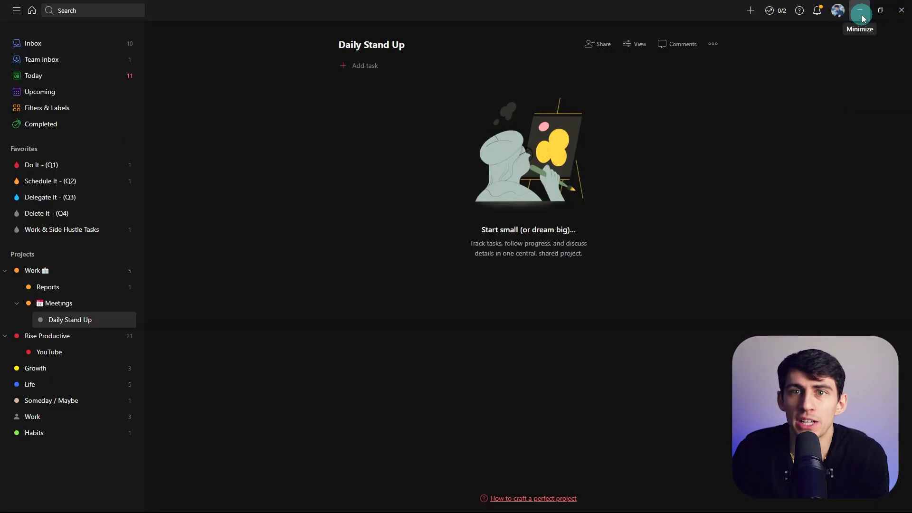
Step: Review Todoist's installed integrations, including Google Calendar syncing Rise Productive
left_click(840, 12)
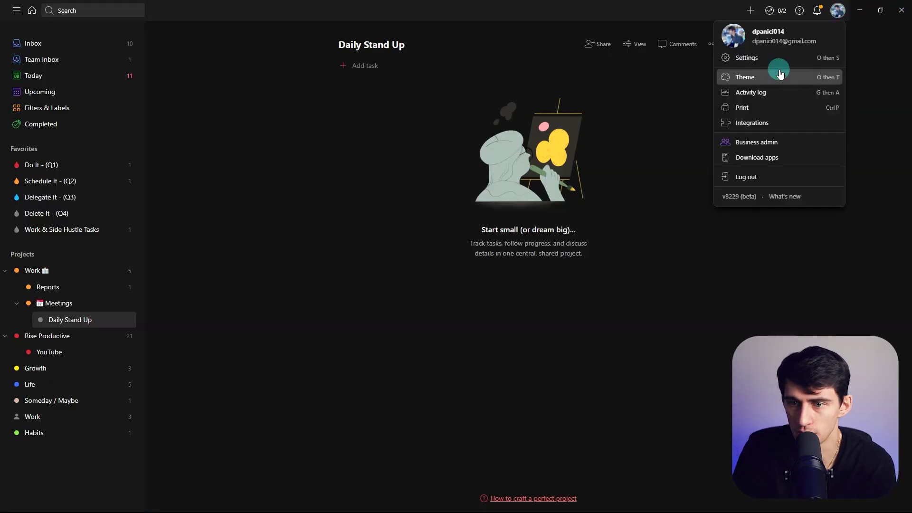
left_click(739, 129)
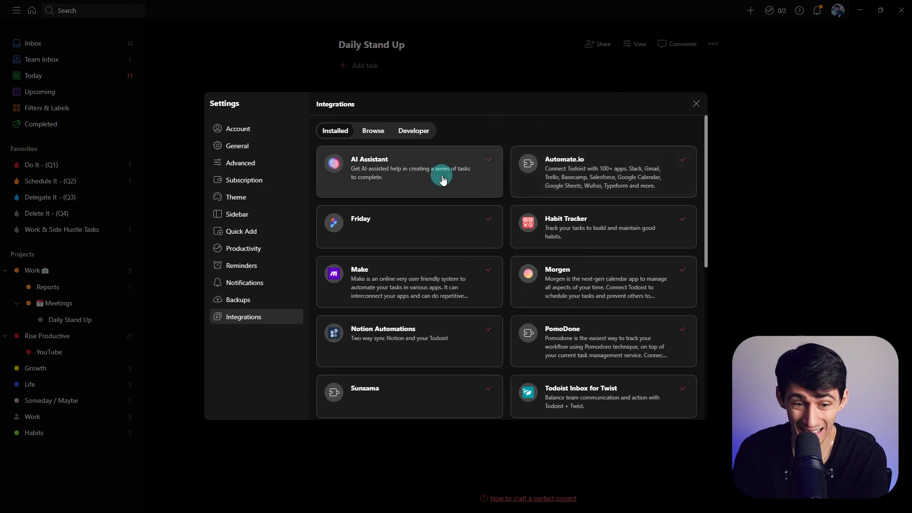
scroll(522, 228, "down", 1)
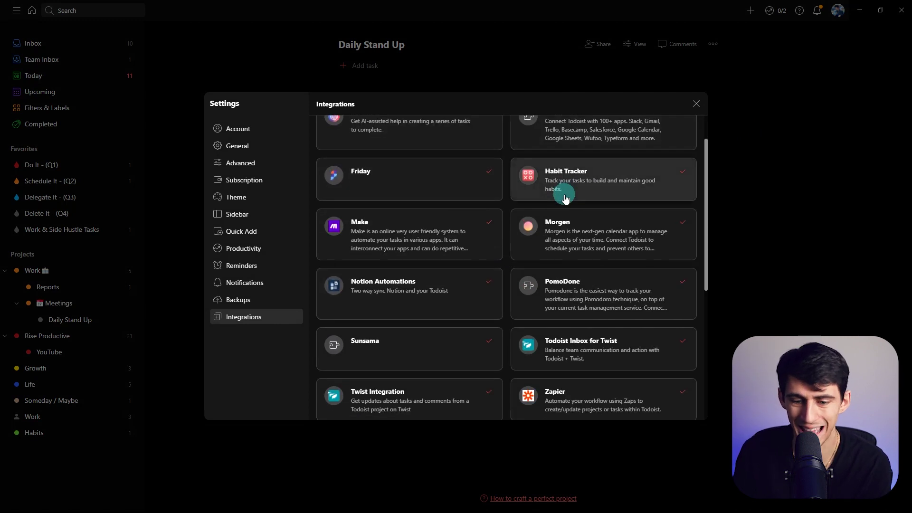
scroll(570, 182, "down", 1)
scroll(547, 214, "up", 1)
scroll(533, 215, "down", 1)
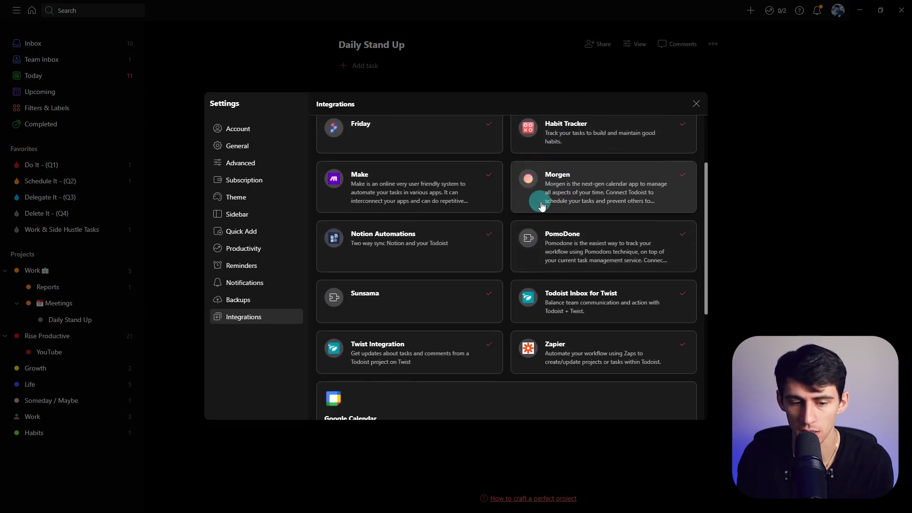
scroll(473, 265, "down", 1)
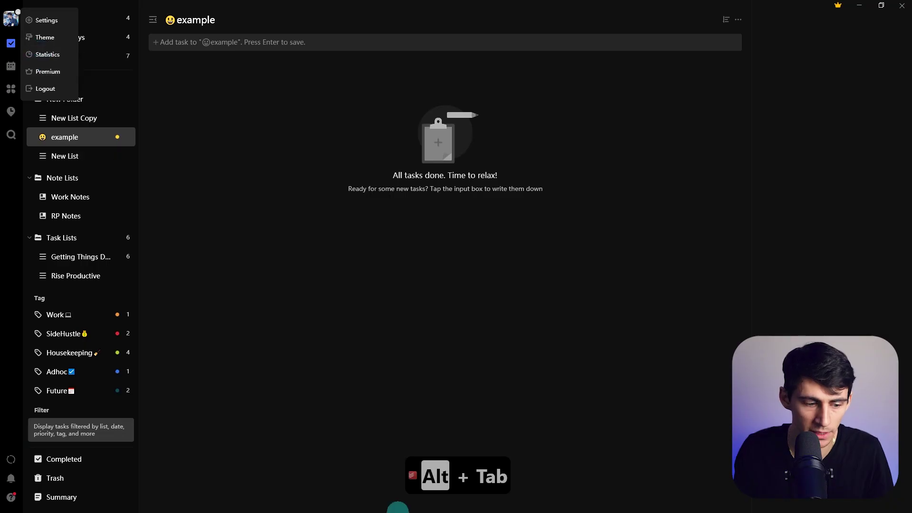
Step: Scroll through TickTick's integration cards: IFTTT, Gmail, Spark, Alexa, Google Assistant, Shortcuts, Outlook, Slack
scroll(570, 259, "down", 3)
scroll(618, 238, "down", 1)
scroll(418, 321, "down", 2)
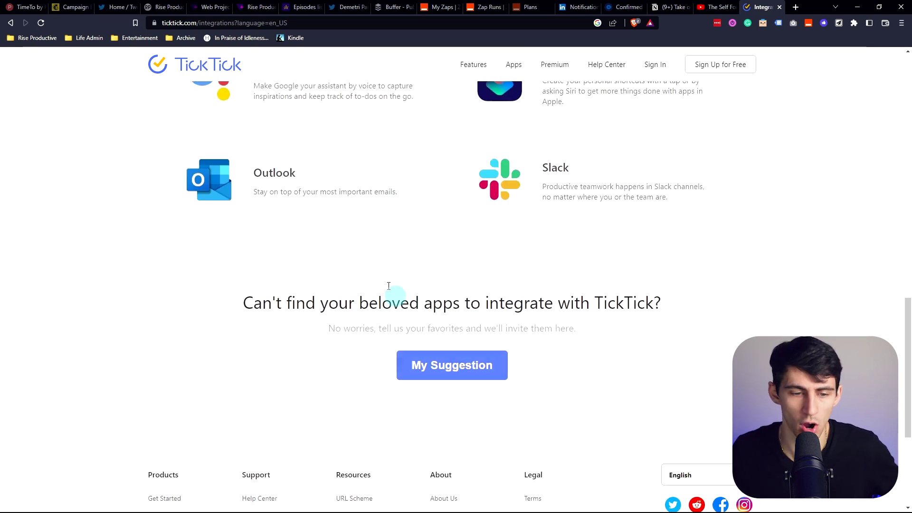
scroll(373, 267, "up", 2)
scroll(277, 298, "up", 6)
scroll(358, 369, "down", 3)
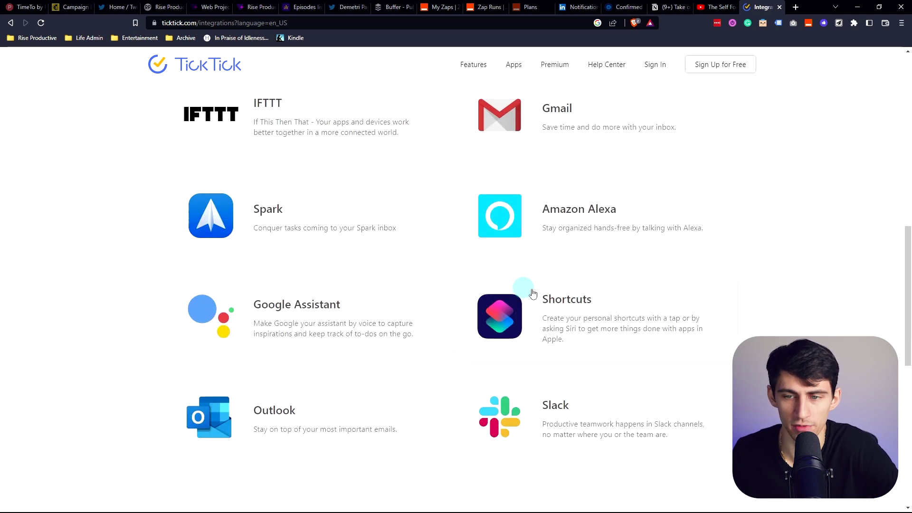
scroll(563, 298, "up", 6)
scroll(618, 352, "down", 7)
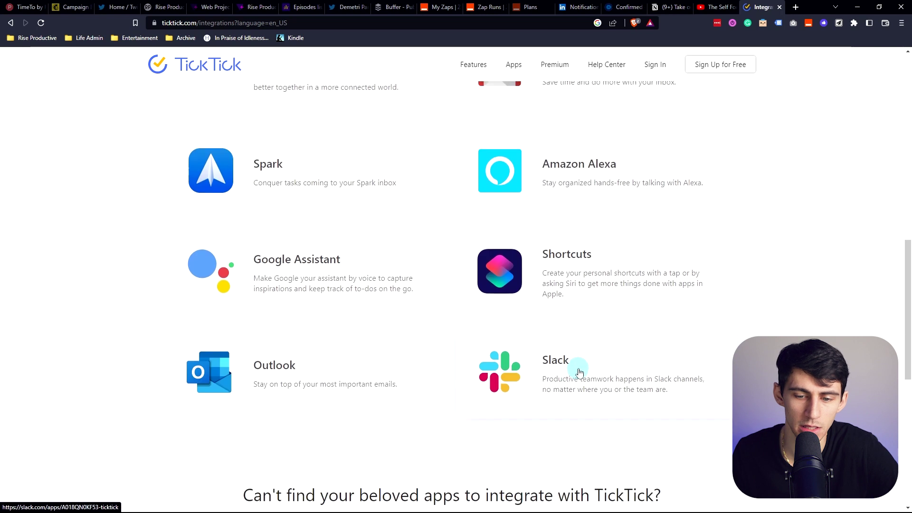
scroll(593, 351, "up", 1)
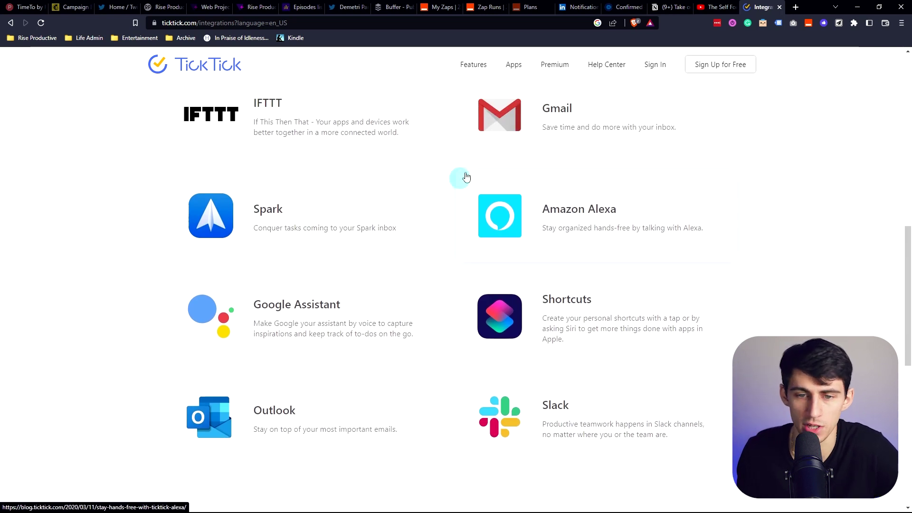
scroll(409, 209, "up", 1)
scroll(375, 375, "down", 1)
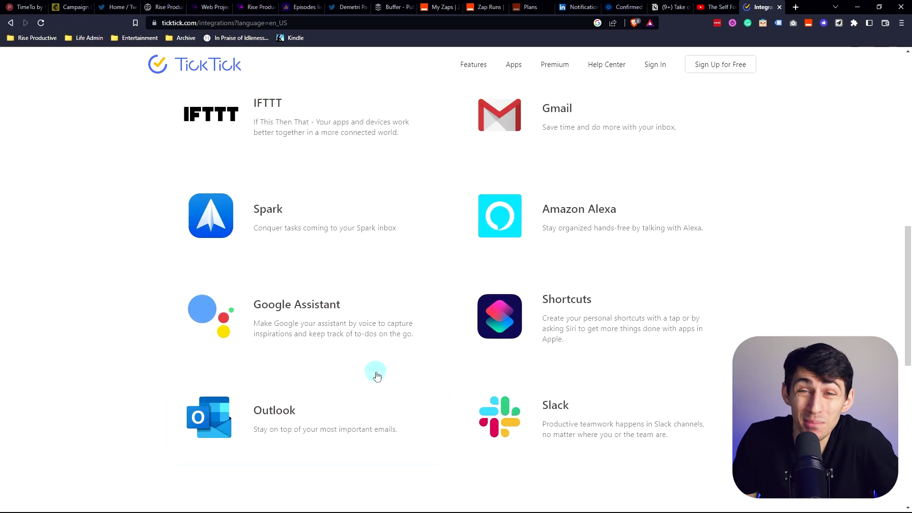